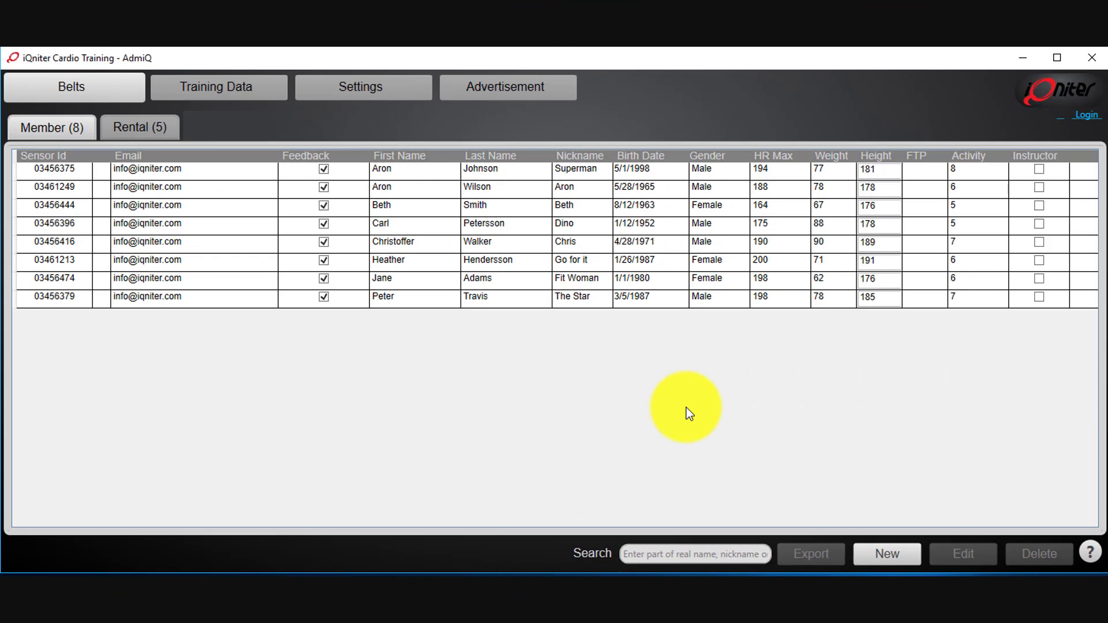
- Start a new heart rate belt with sensor ID 03456375 and dismiss the already-registered prompt
left_click(887, 554)
left_click(548, 98)
type("0")
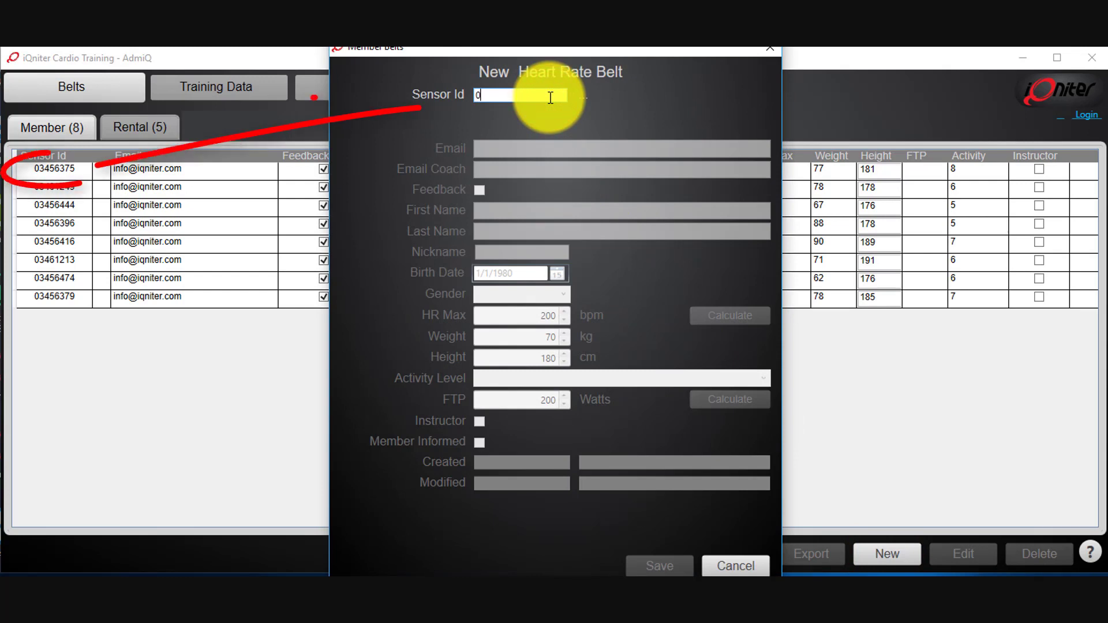
type("345")
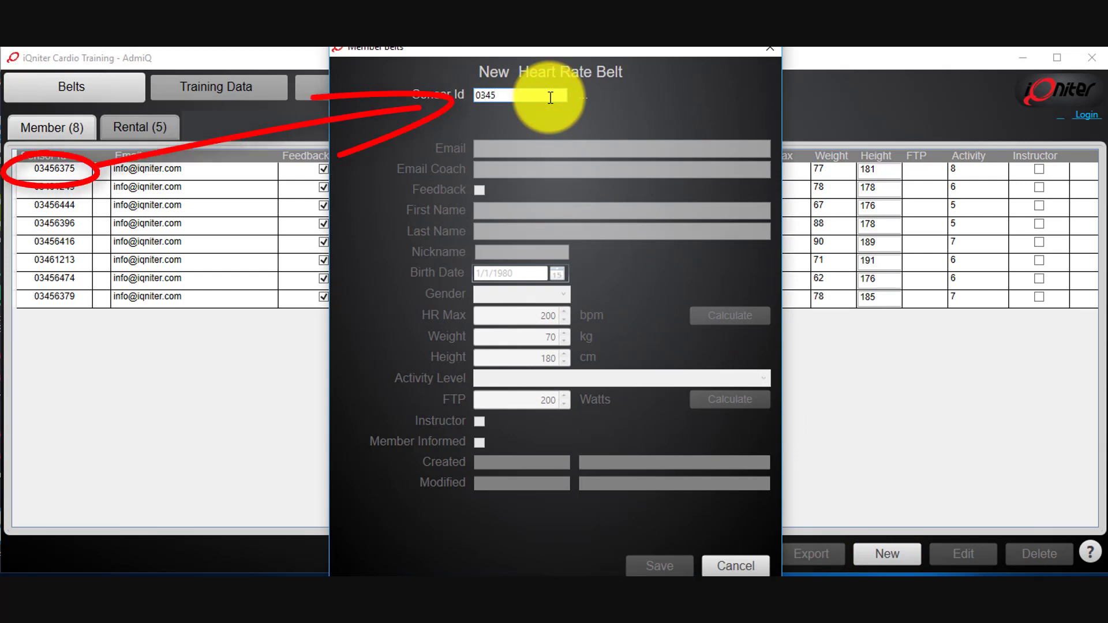
type("6375")
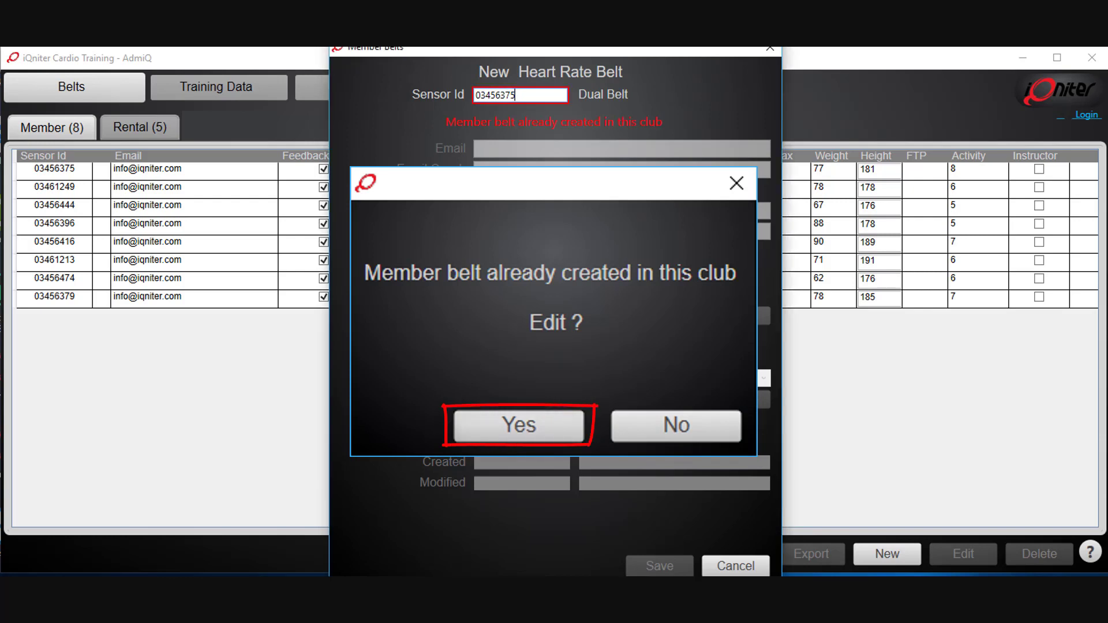
left_click(518, 425)
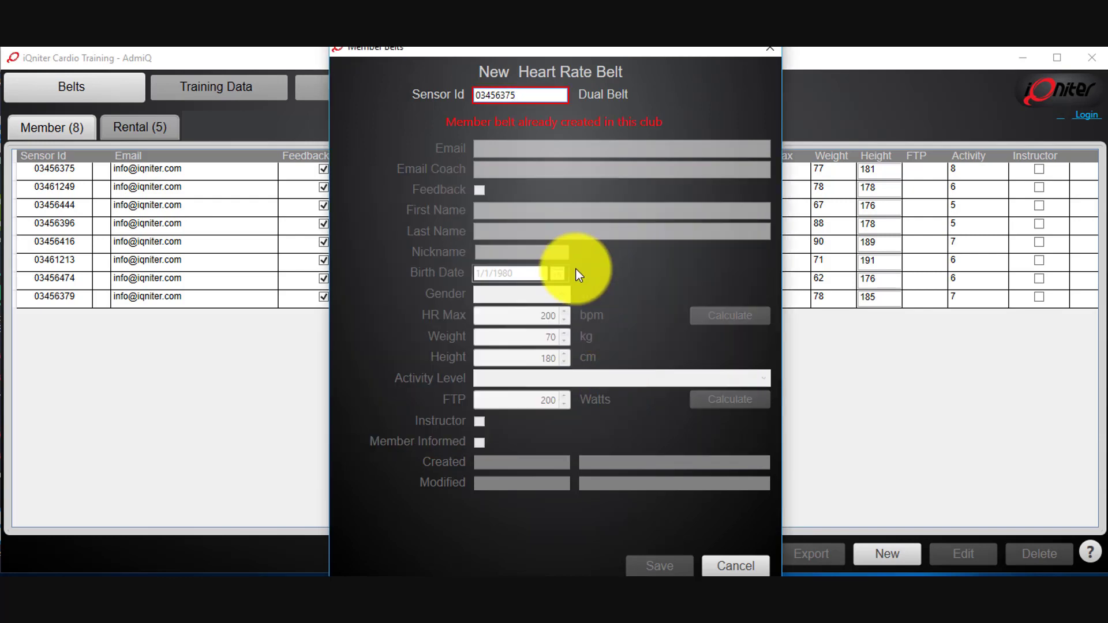
left_click(525, 95)
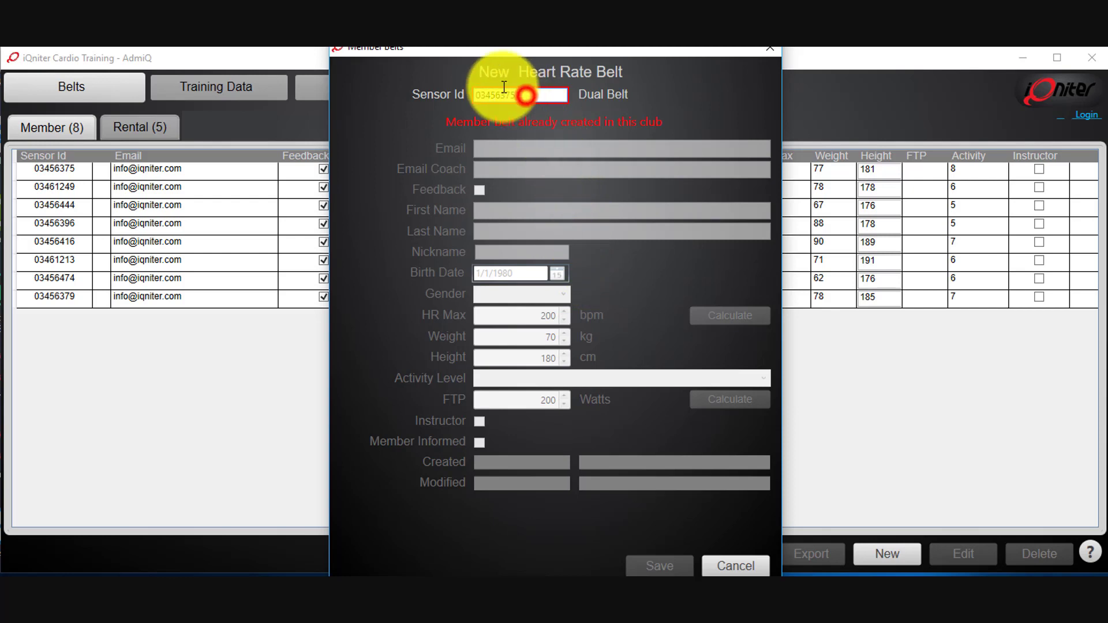
- Replace the sensor ID with 03444742 so the member form unlocks
type("0")
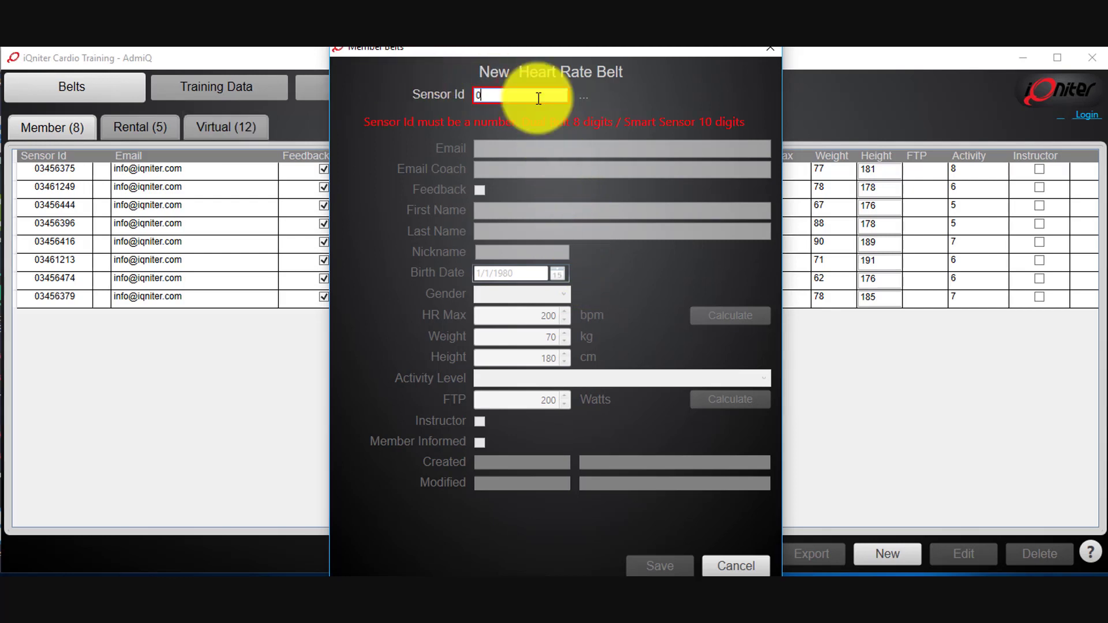
type("34447")
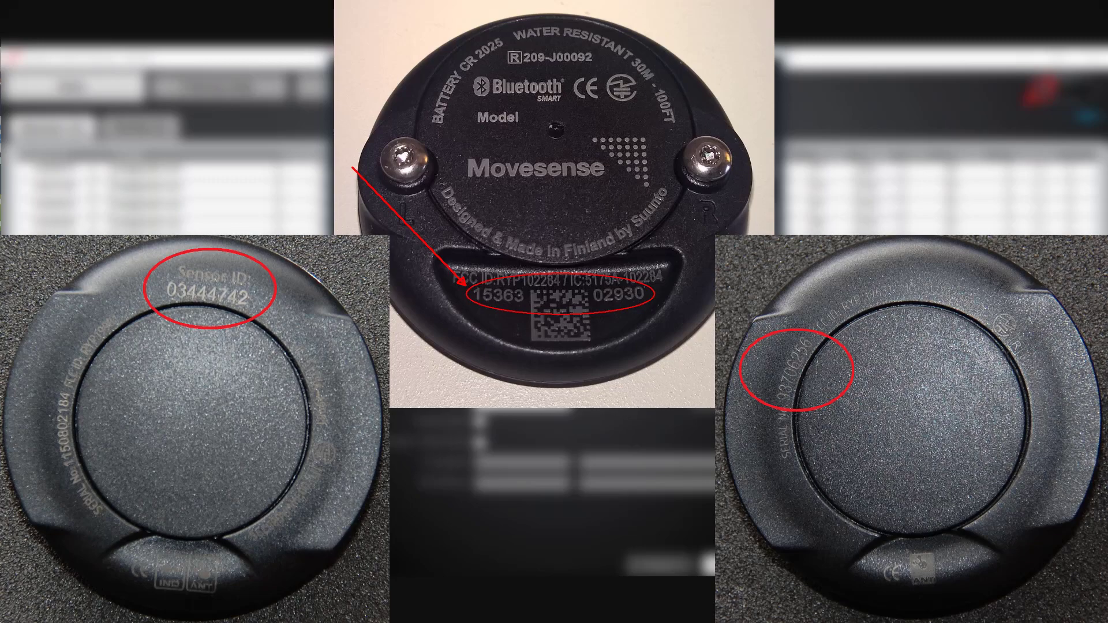
type("42")
key("Tab")
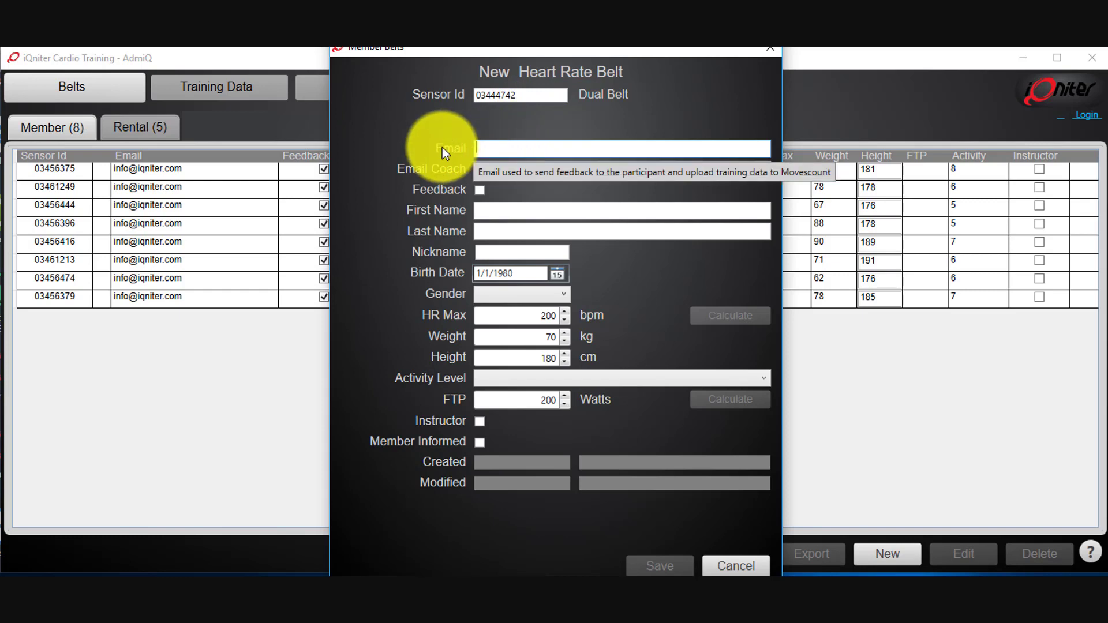
left_click(483, 148)
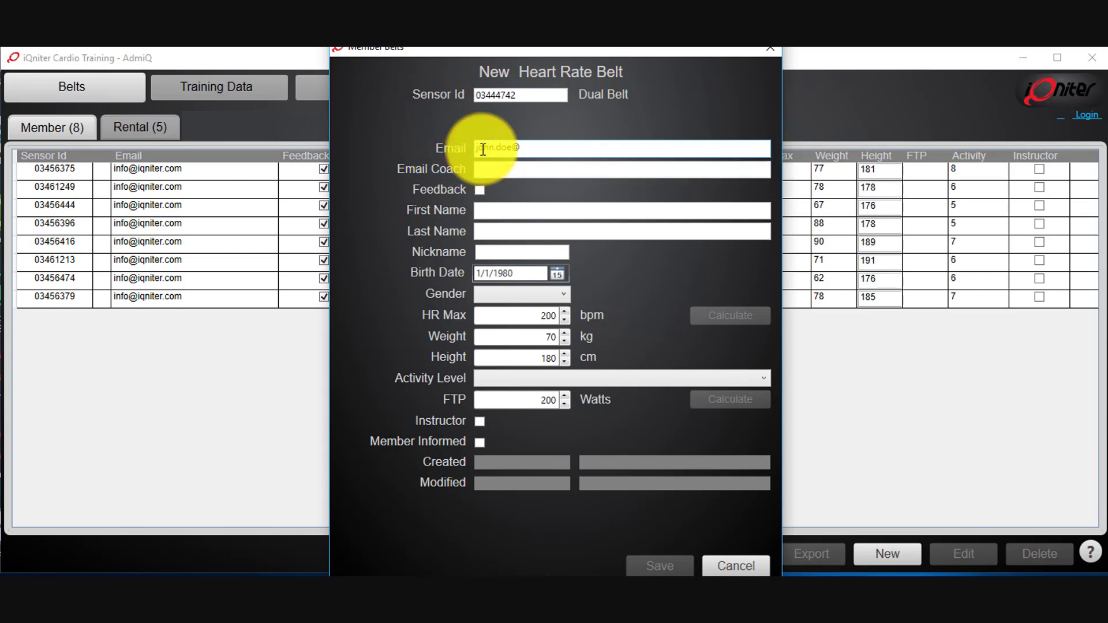
- Enter the member's e-mail, turn on Feedback, and fill in first and last name
left_click(477, 170)
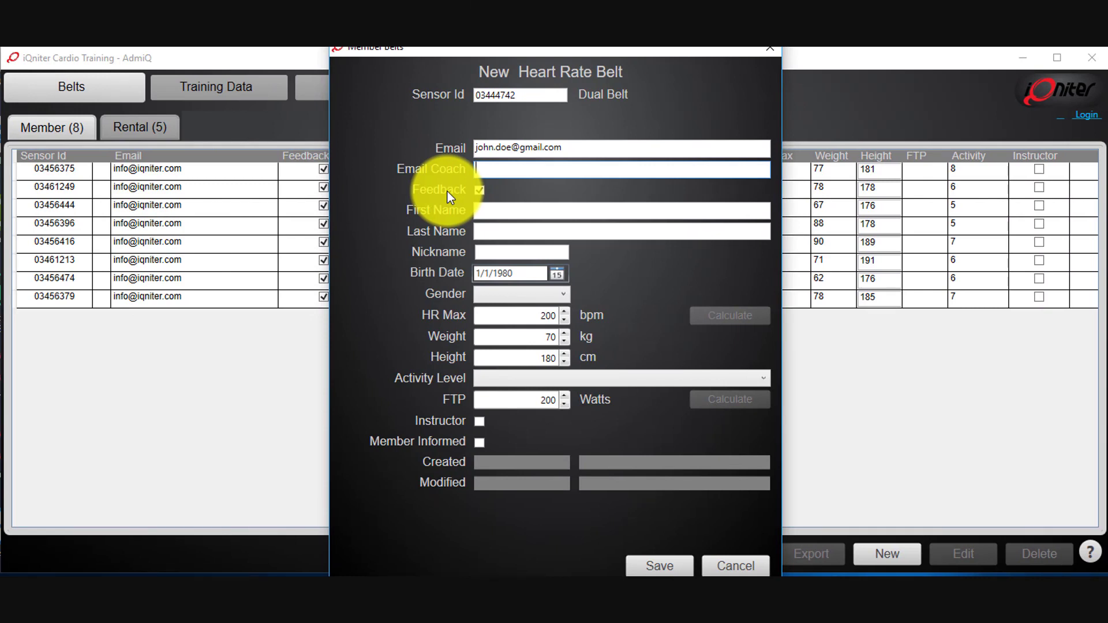
left_click(484, 211)
type("John")
key("Tab")
left_click(478, 229)
type("Doe")
left_click(488, 256)
type("JD")
left_click(515, 274)
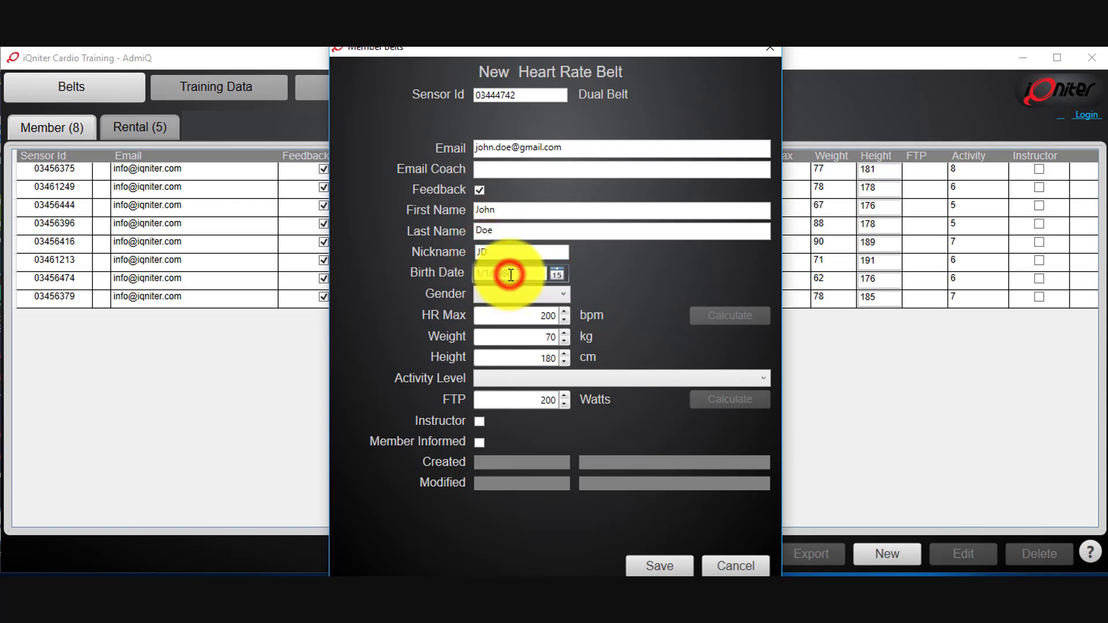
type("04")
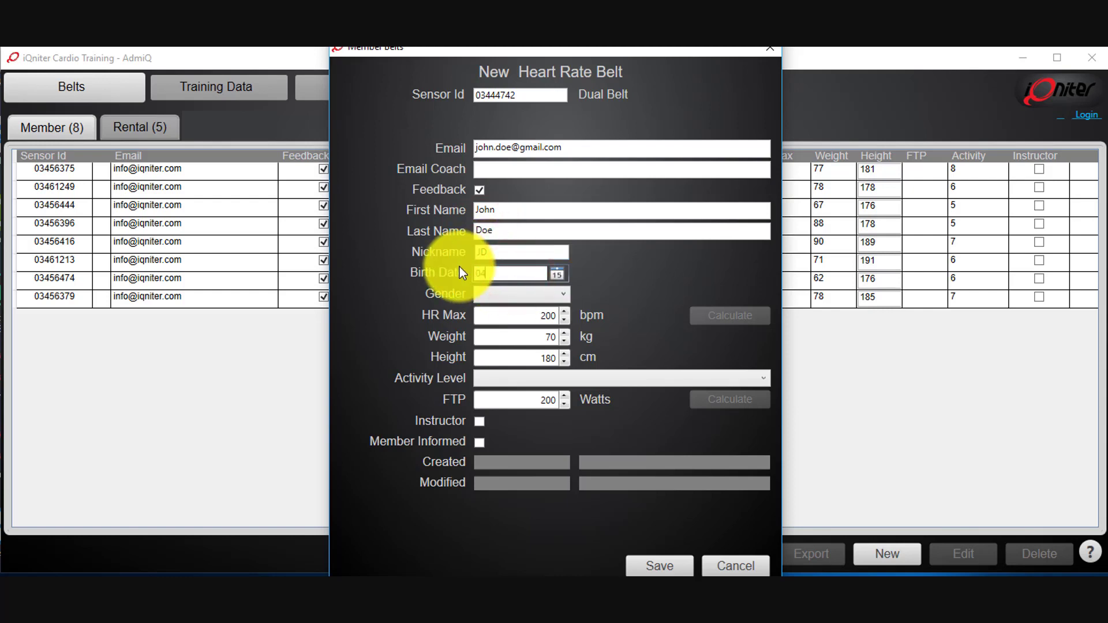
type("05")
type("1980")
key("Tab")
left_click(498, 296)
- Set gender to Male and change HR Max from 191 to 198 bpm
left_click(489, 328)
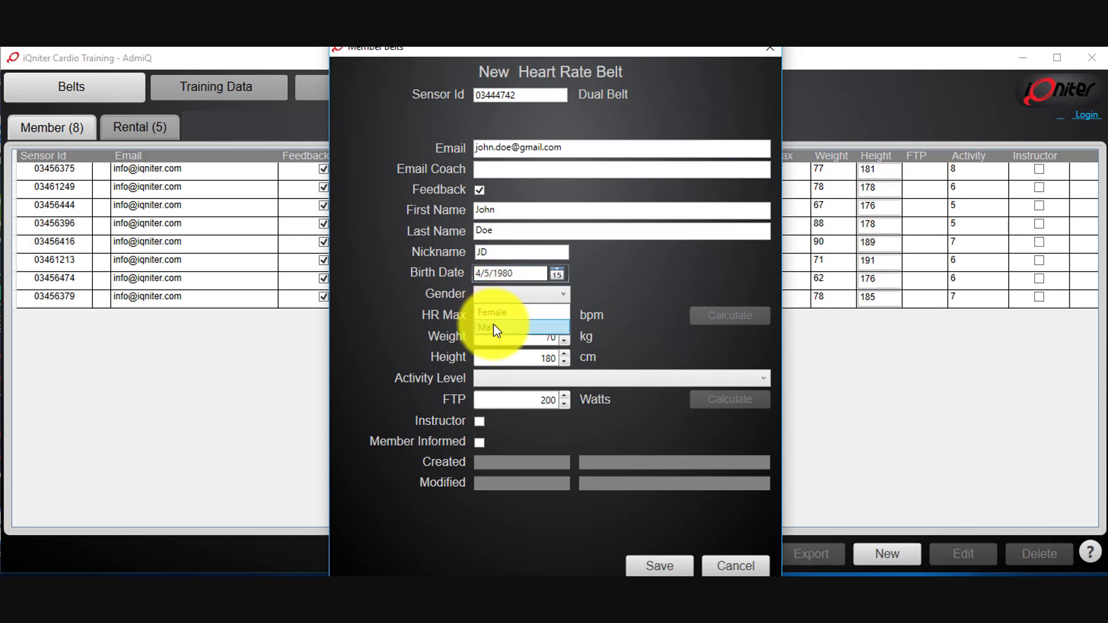
left_click(501, 320)
double_click(502, 318)
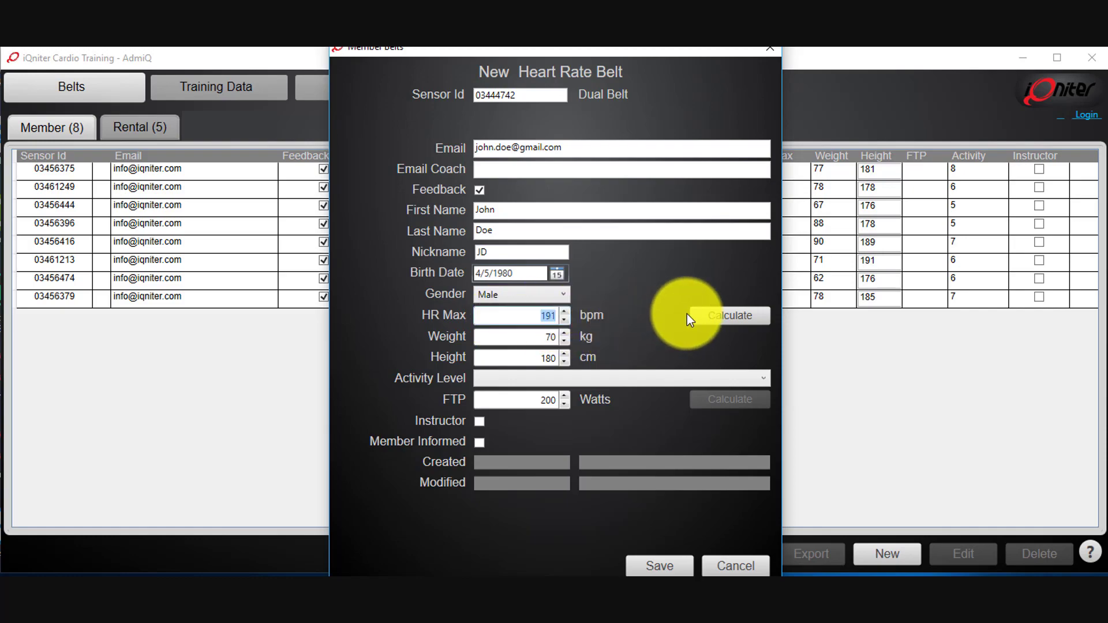
mouse_move(699, 316)
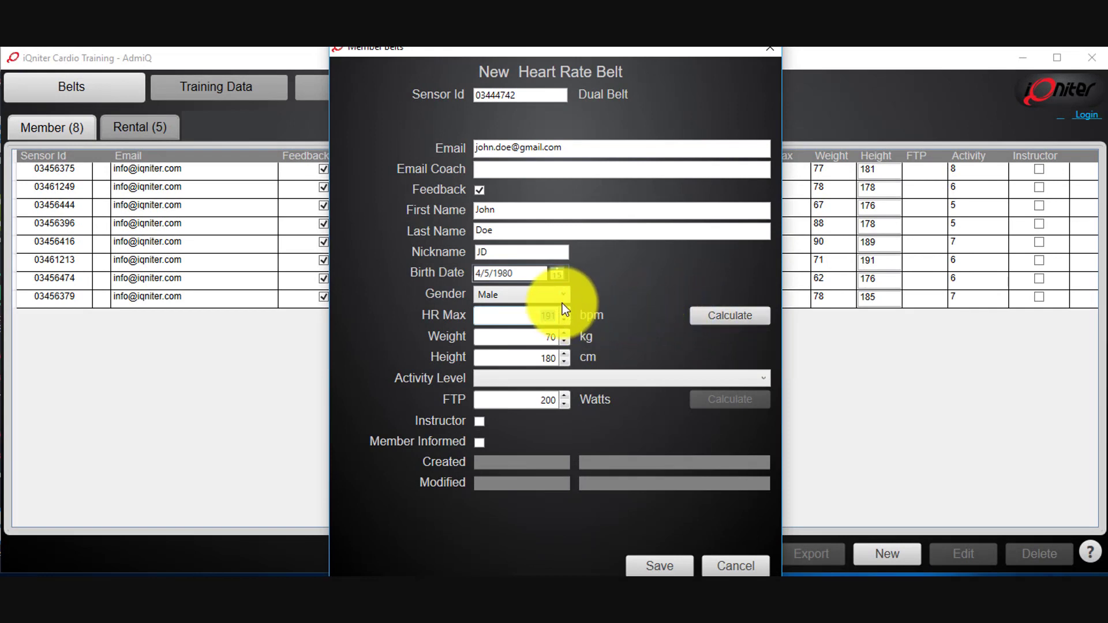
left_click(535, 315)
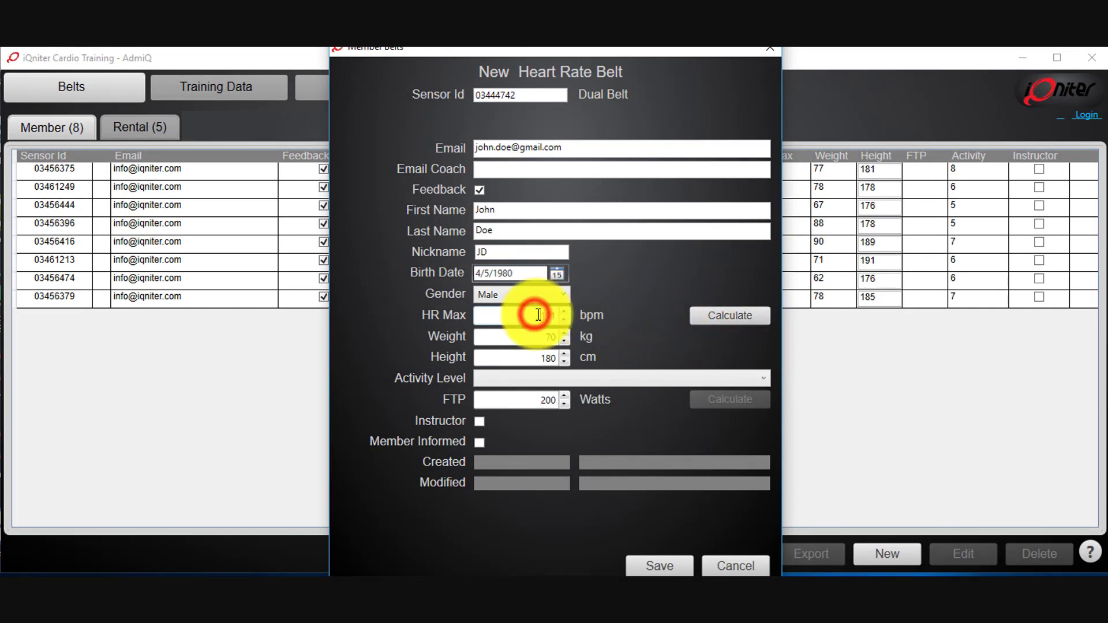
type("198")
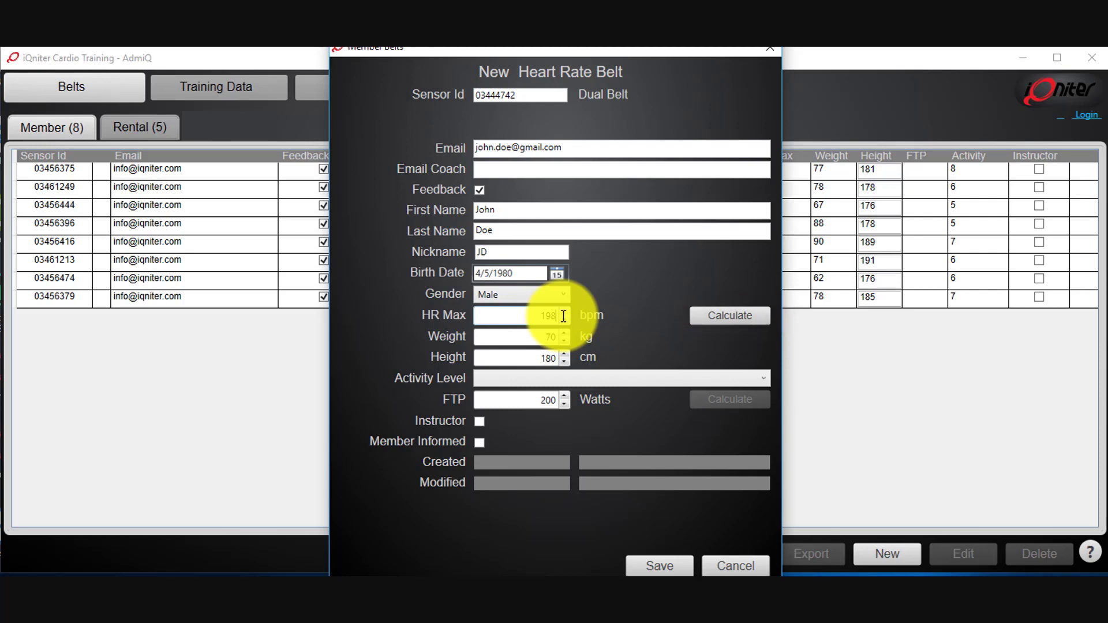
- Enter weight 88 kg and height 179 cm
left_click(538, 336)
type("88")
left_click(536, 359)
type("179")
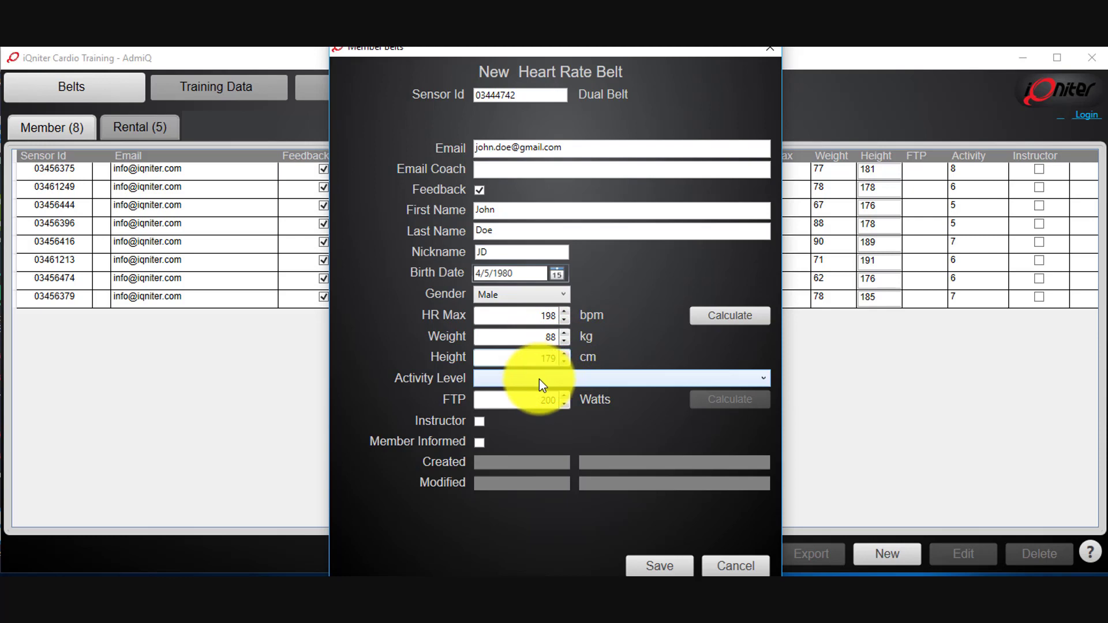
- Choose activity level '5 - Heavy exercise, regularly 30-60 minutes per week'
left_click(539, 379)
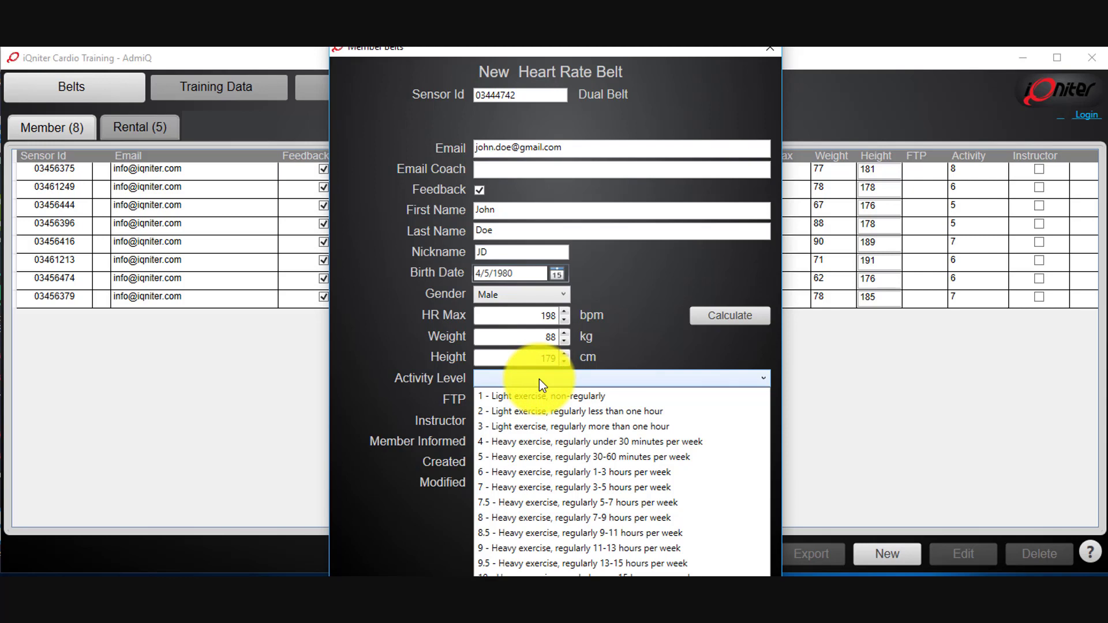
left_click(519, 457)
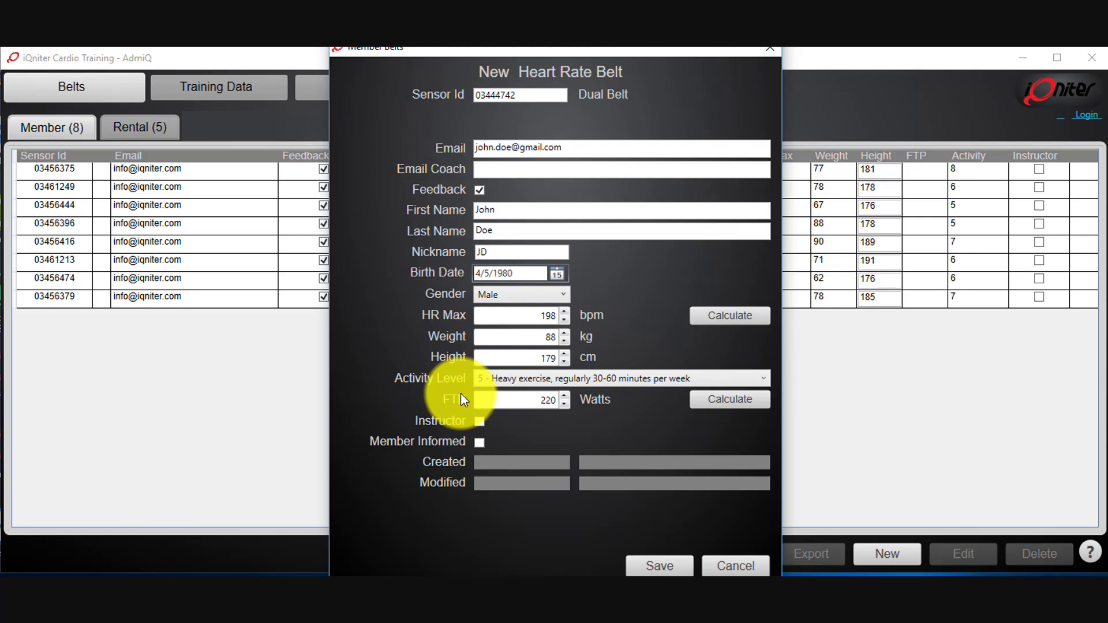
- Change FTP from 220 to 245 Watts and tick Instructor and Member Informed
left_click_drag(519, 402, 589, 423)
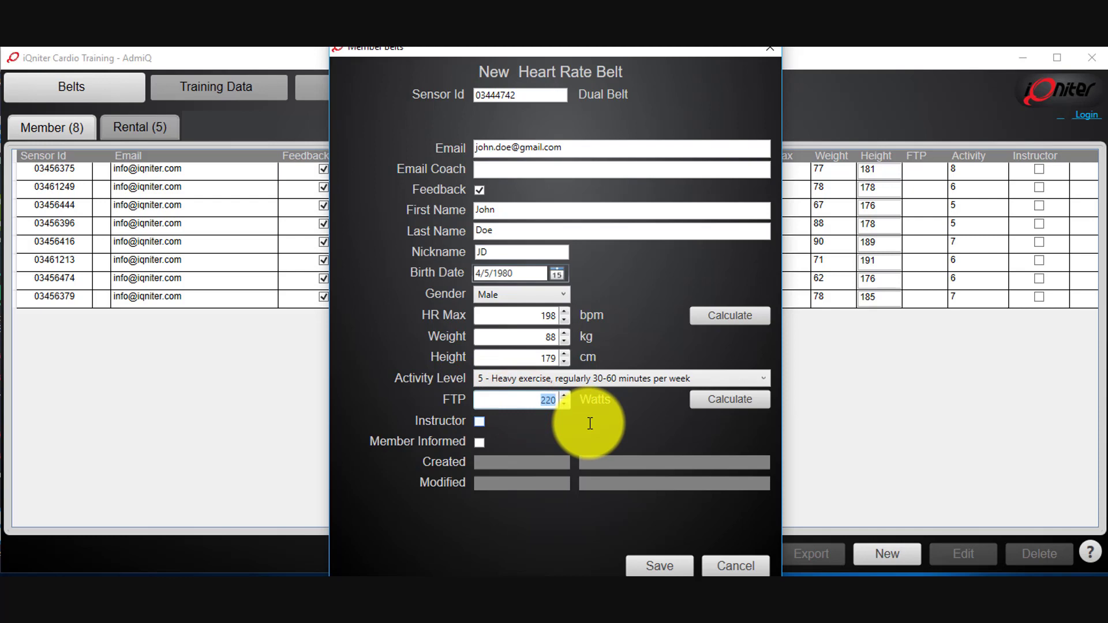
type("245")
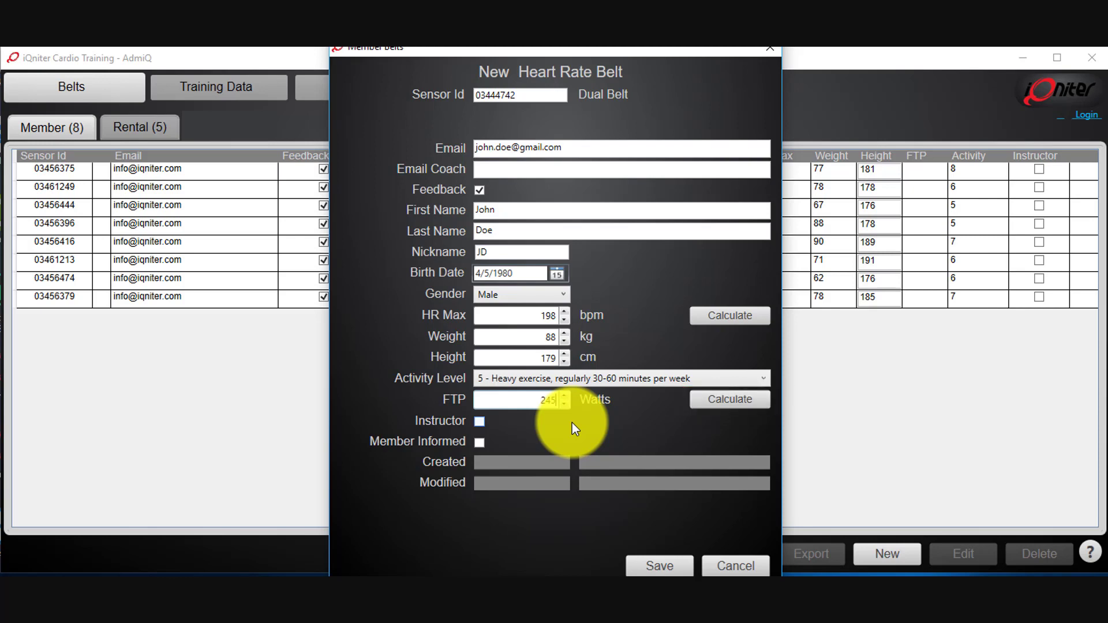
mouse_move(459, 423)
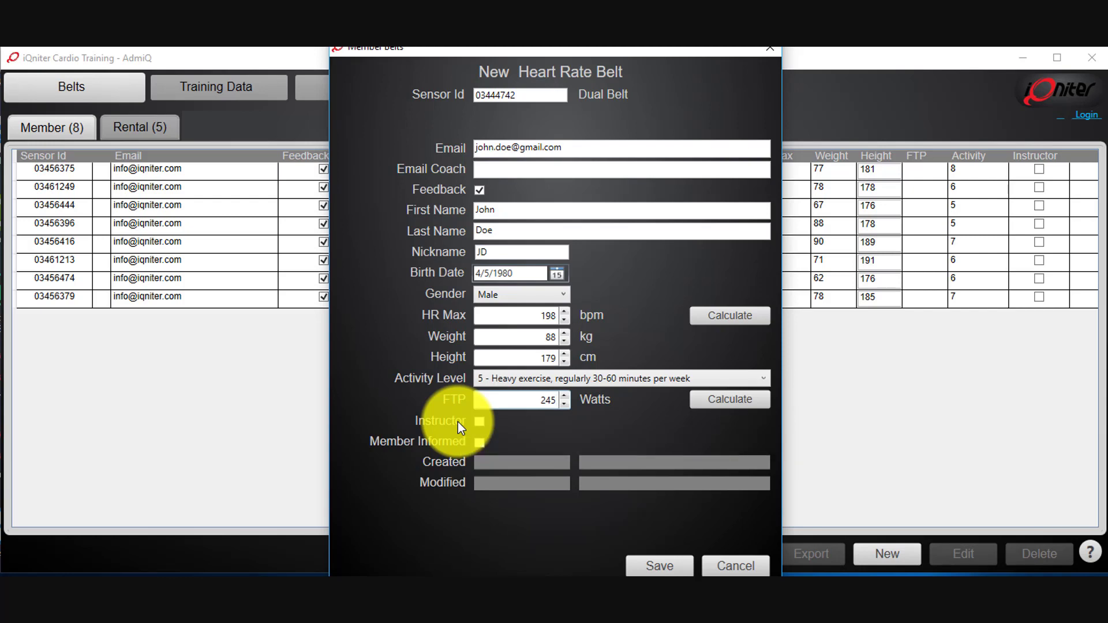
left_click(480, 423)
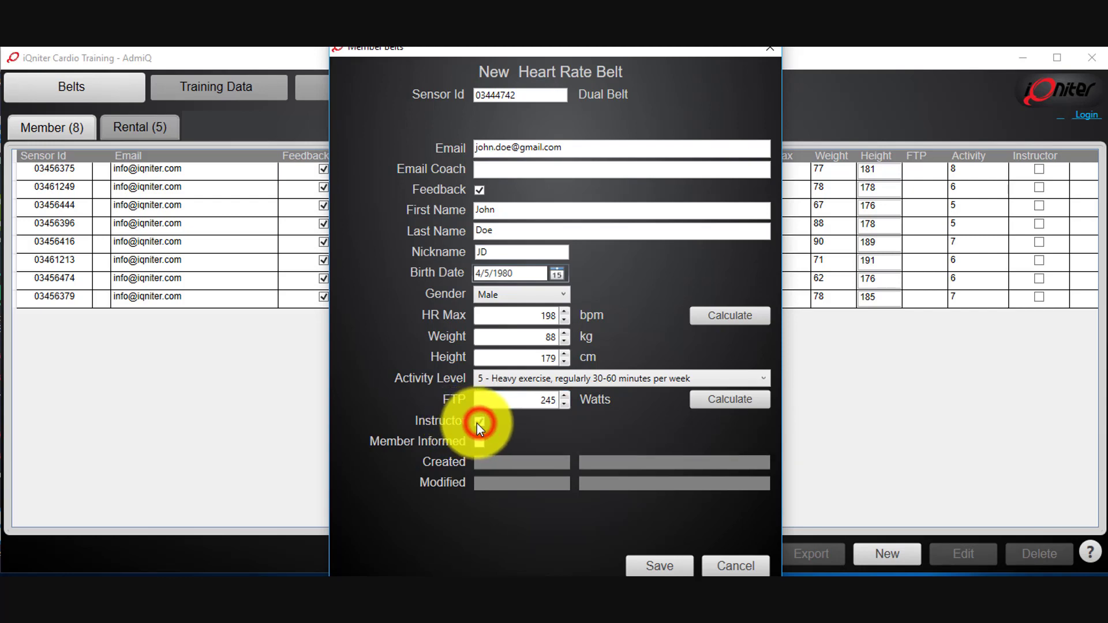
mouse_move(454, 443)
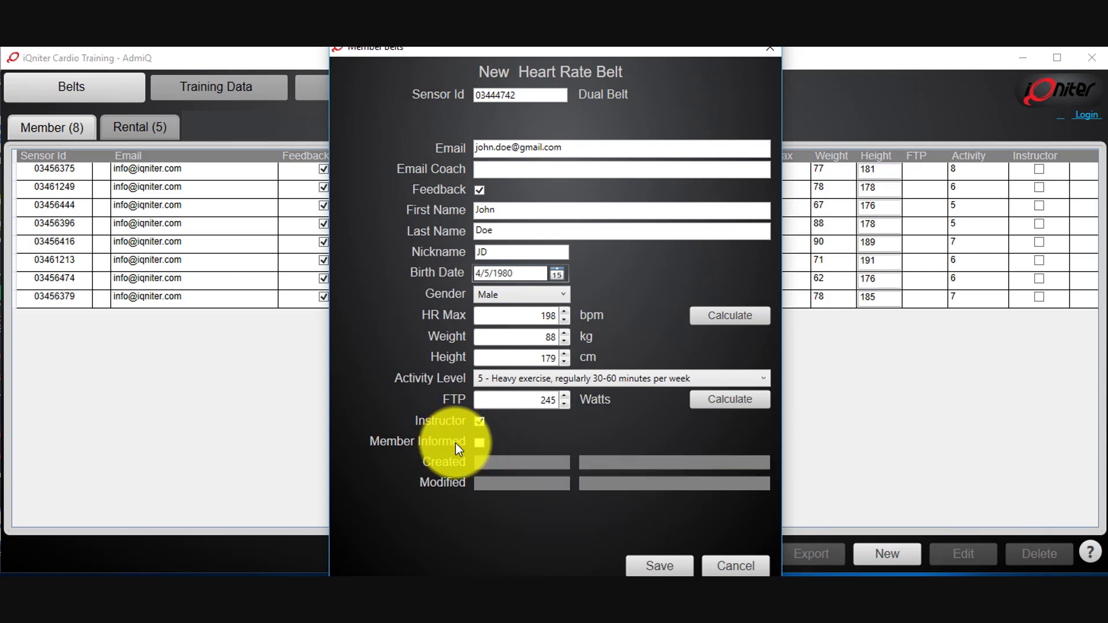
left_click(479, 443)
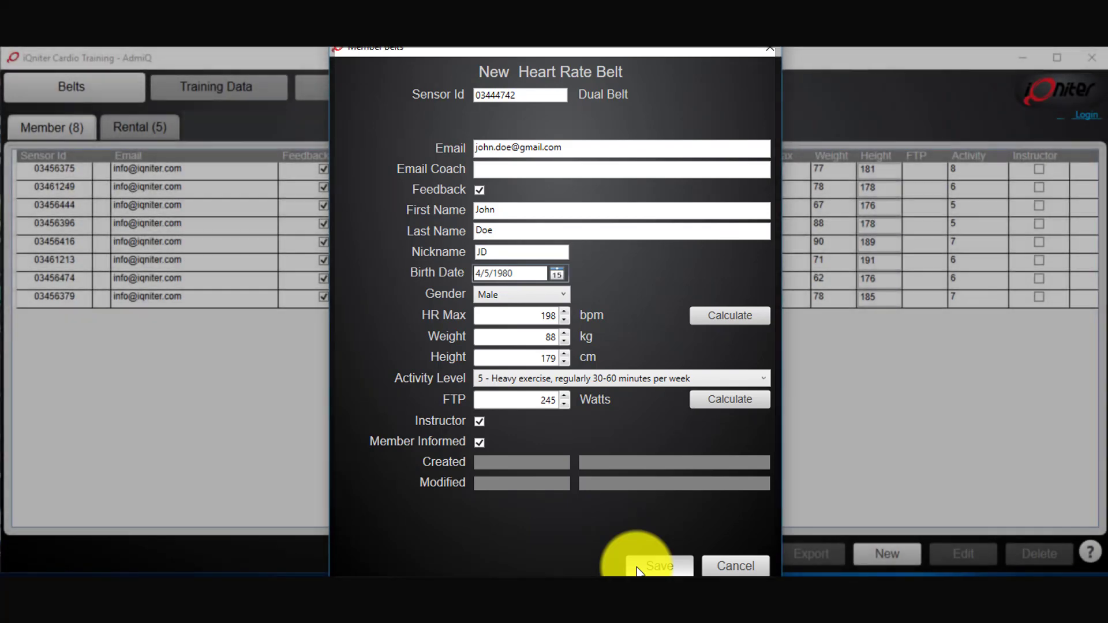
- Save the belt for sensor 03444742 and select its new row in the member list
left_click(638, 568)
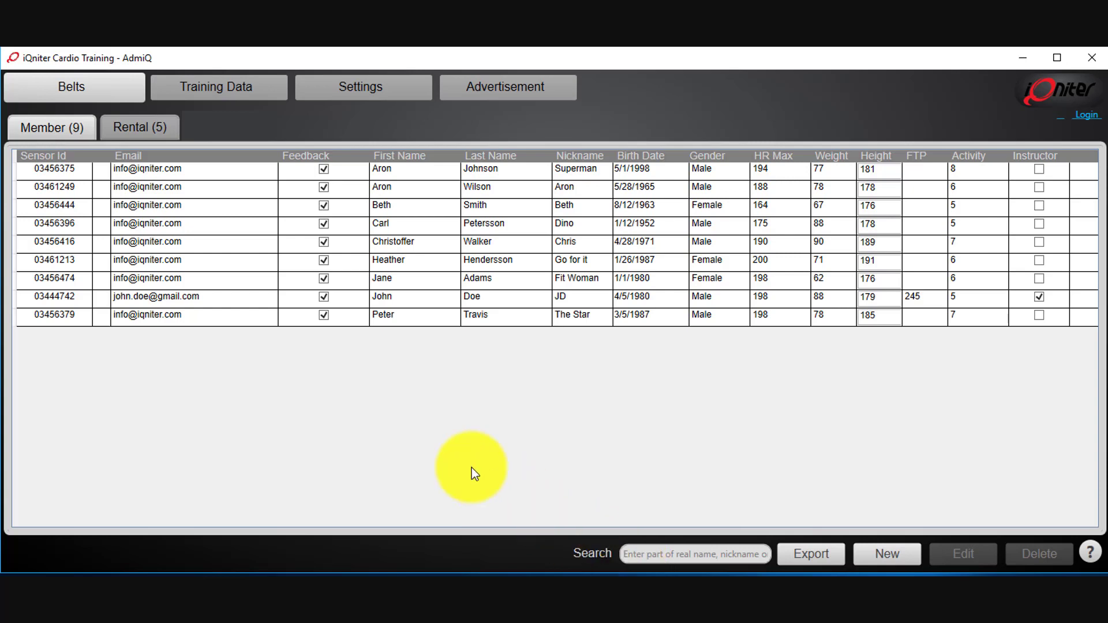
left_click(248, 304)
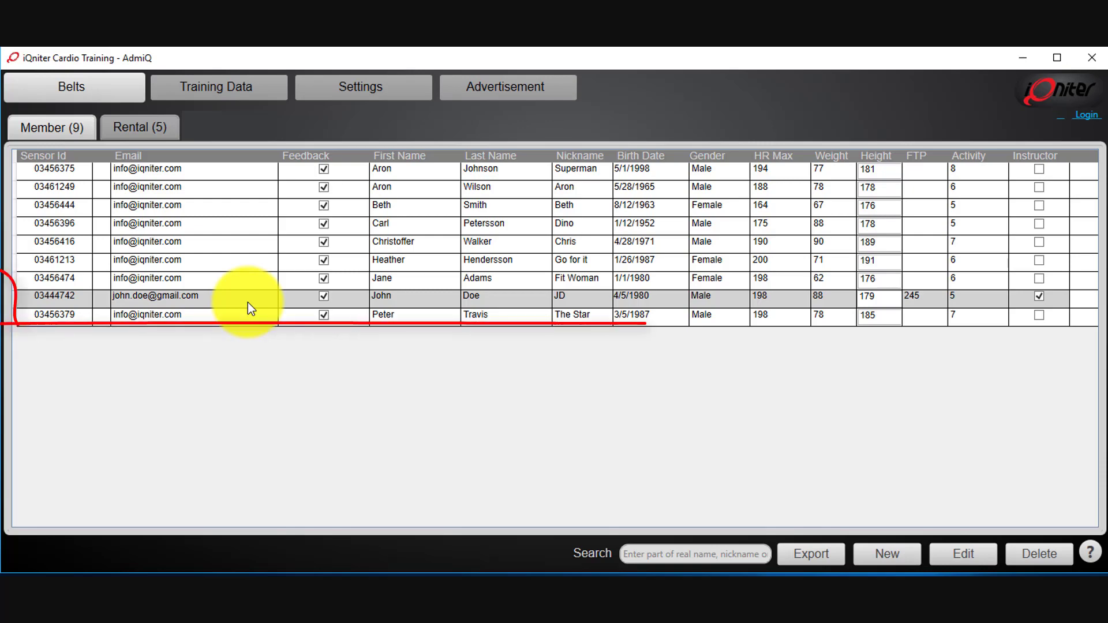
- Open the new belt's details, cancel, then delete the sensor 03444742 belt and confirm
double_click(248, 303)
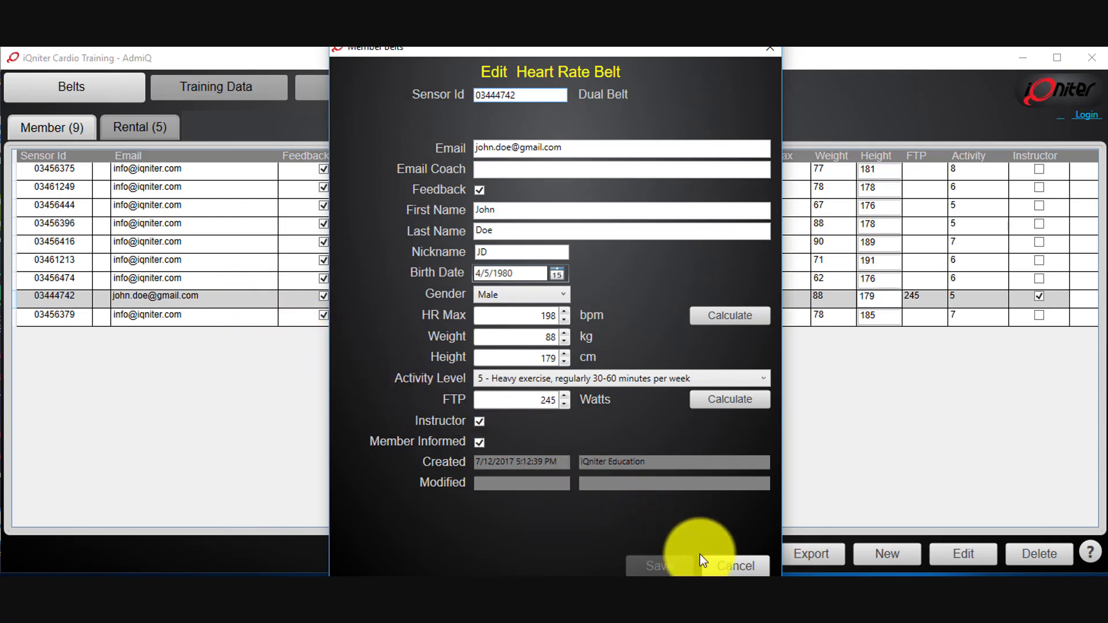
left_click(727, 567)
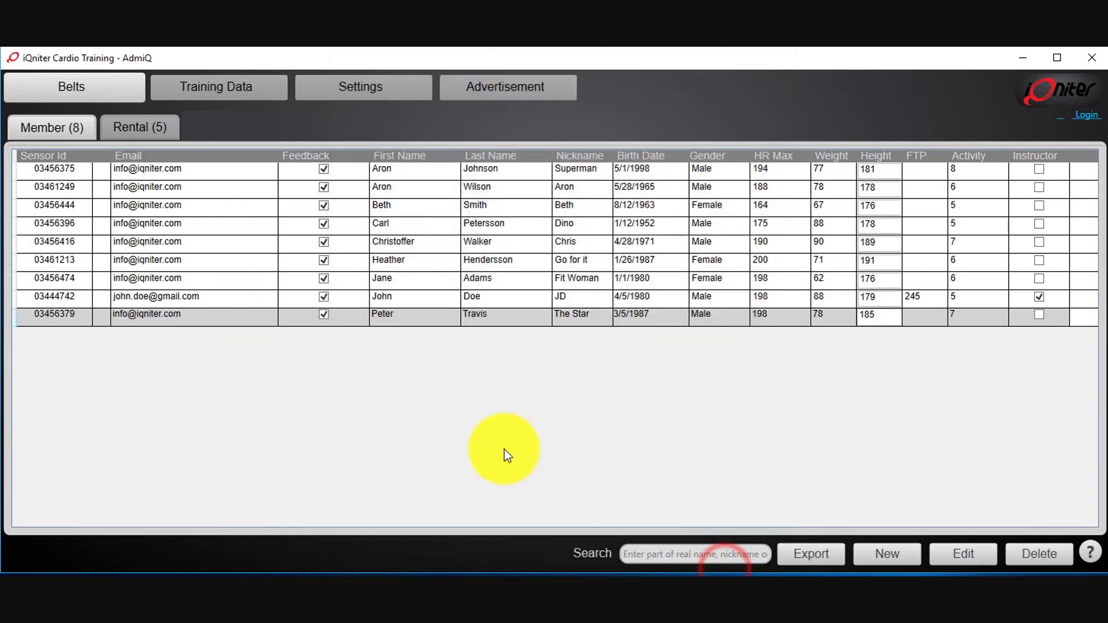
left_click(229, 296)
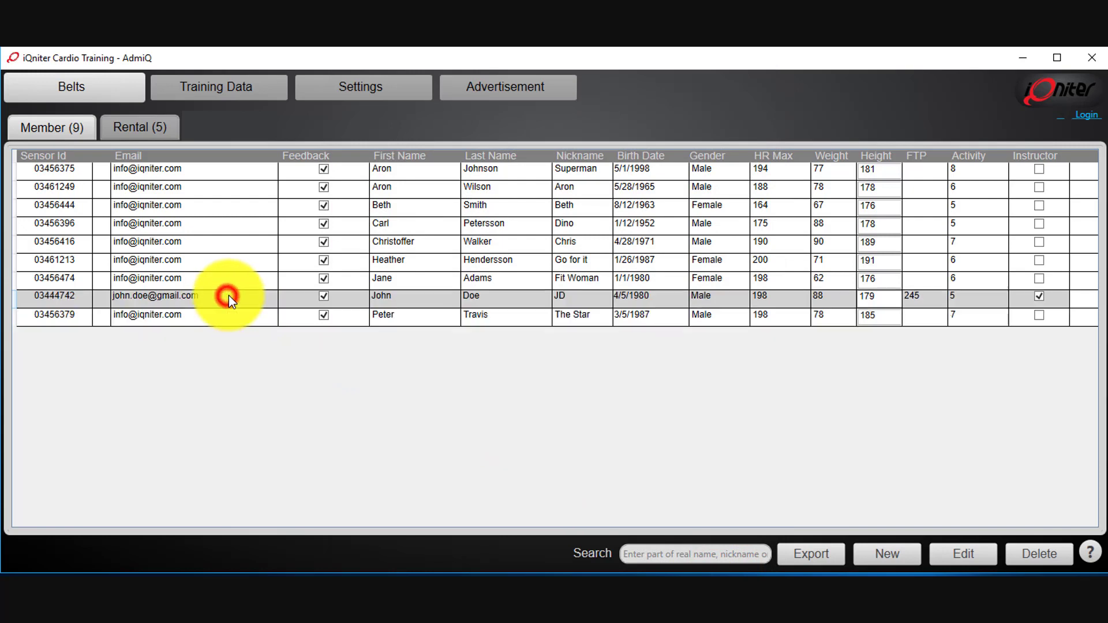
left_click(1041, 551)
left_click(527, 376)
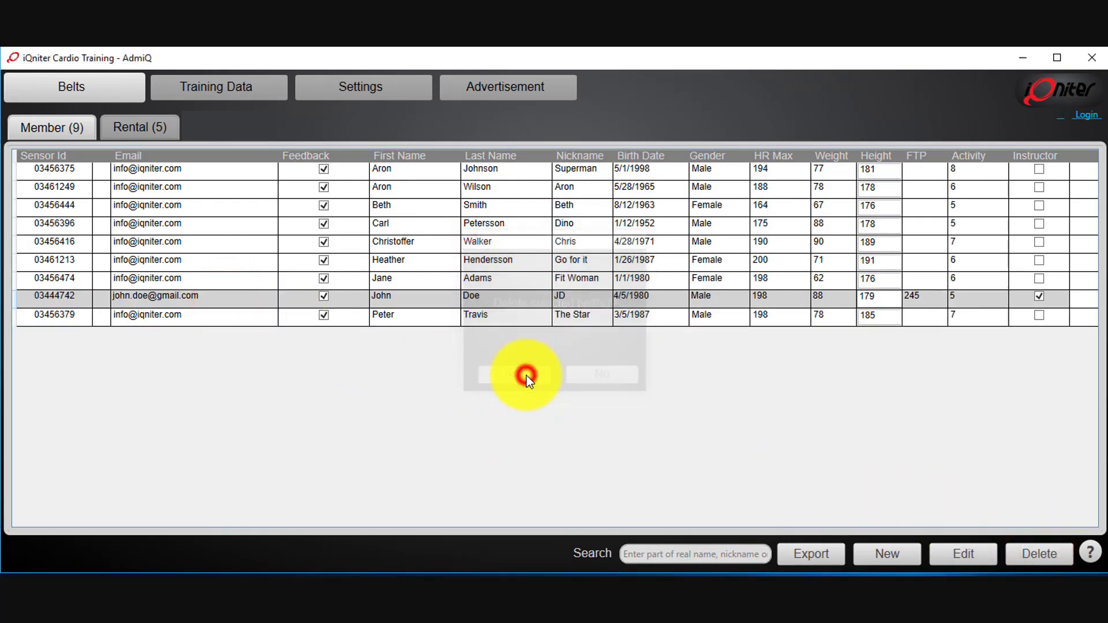